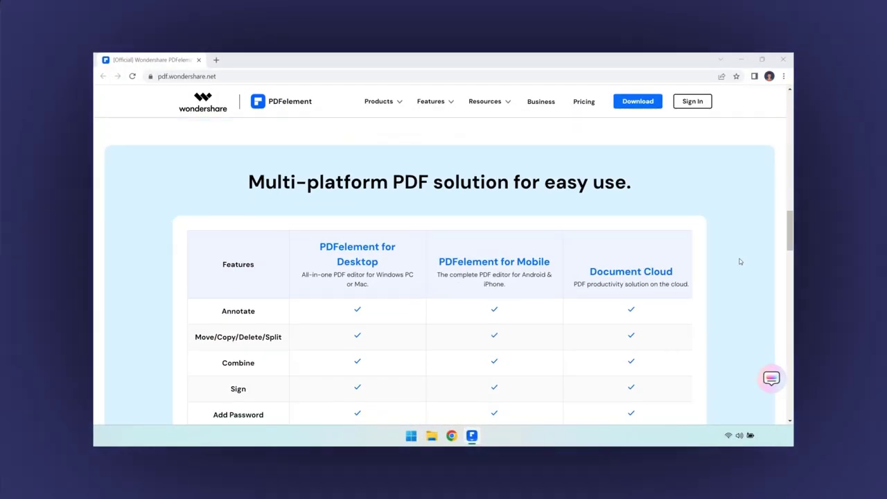
Start the PDFelement installer download with Free Download on pdf.wondershare.net
scroll(739, 261, "down", 1)
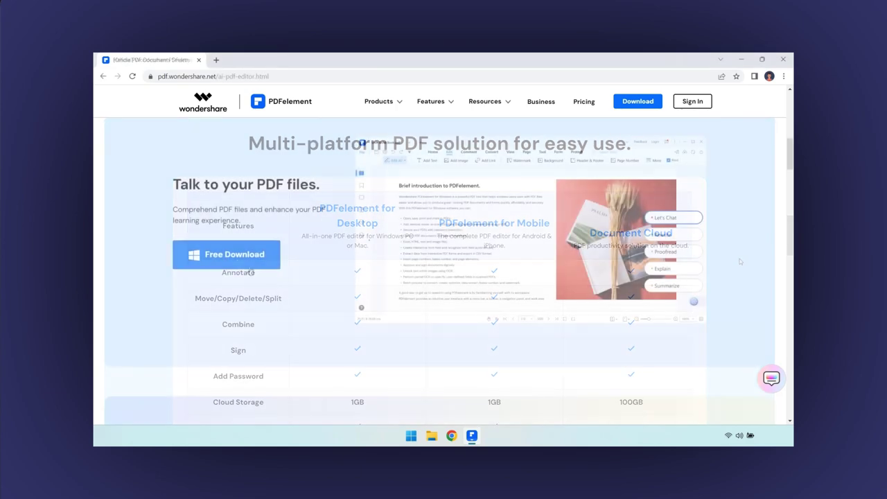
left_click(233, 257)
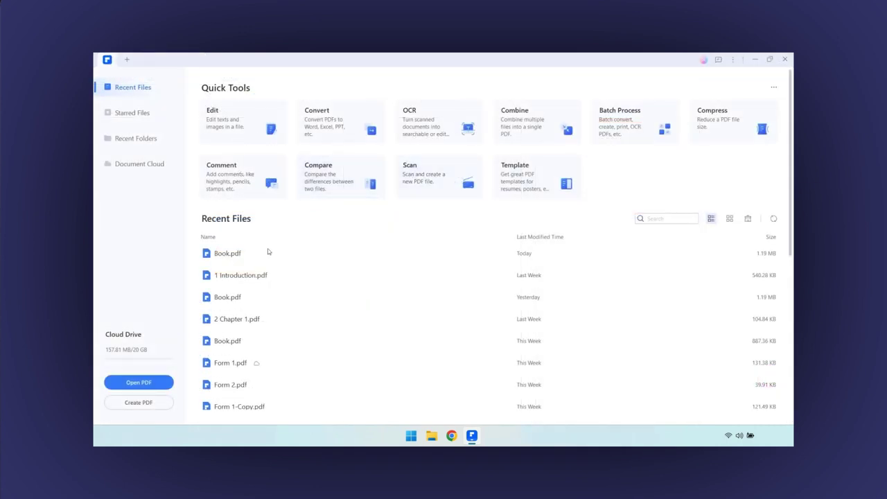
Open '2 Chapter 1.pdf' from the Desktop Book folder
left_click(149, 387)
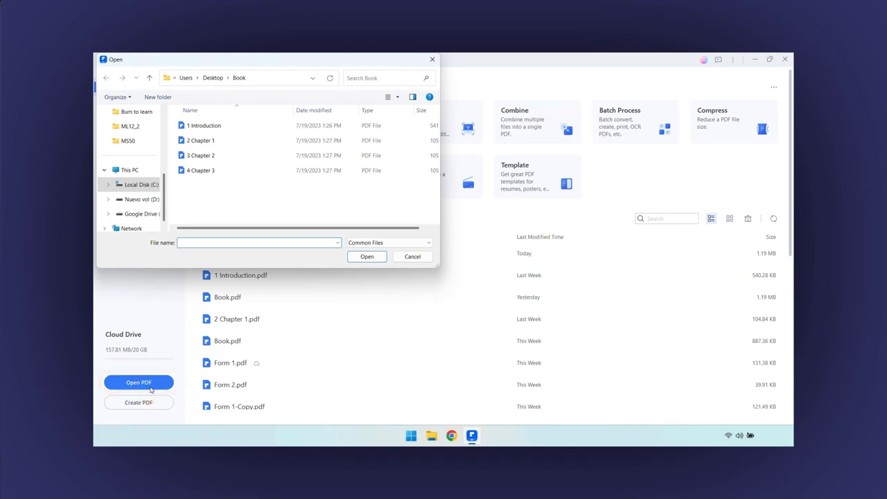
left_click(211, 140)
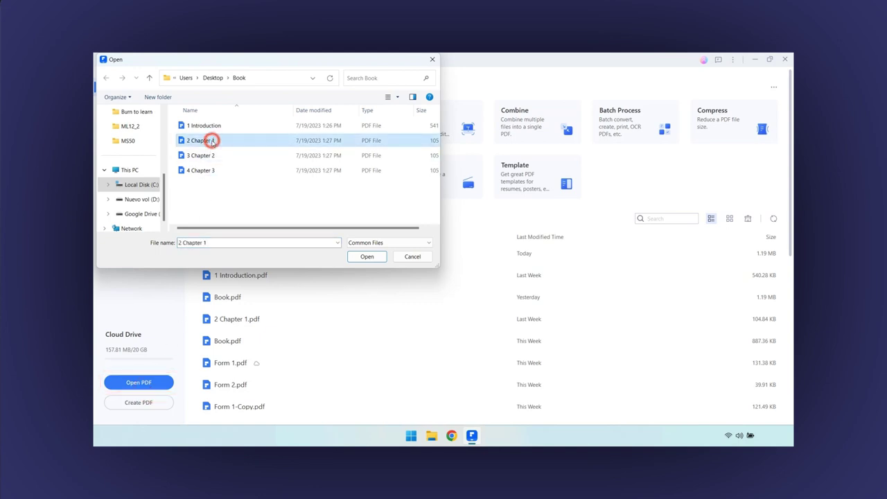
left_click(365, 256)
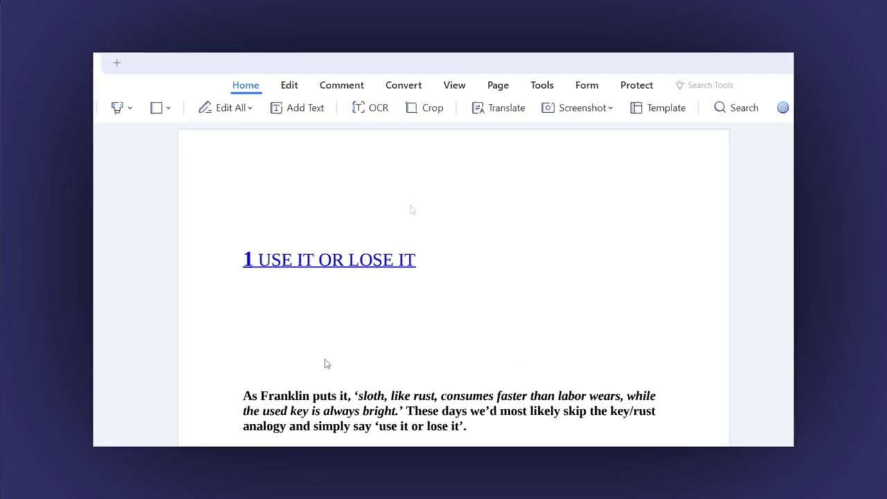
Bring up the Convert tab's To Word dialog, set to Word (*.docx) output in Downloads
left_click(405, 85)
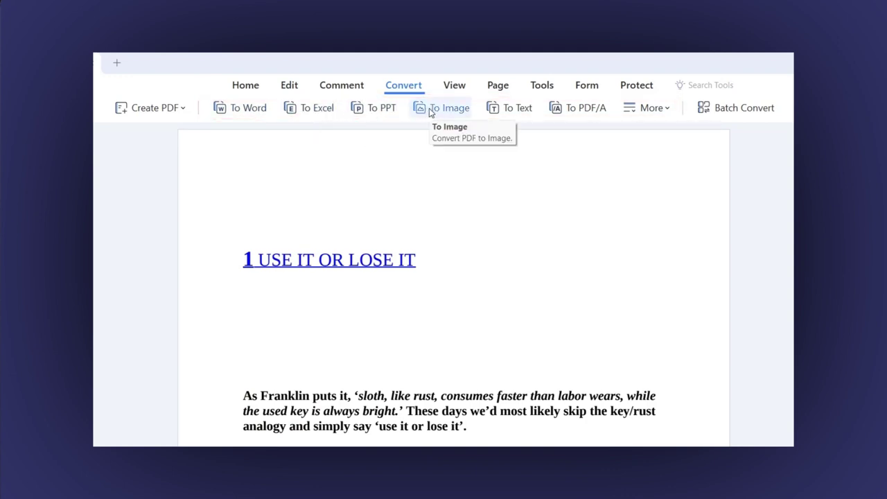
left_click(253, 111)
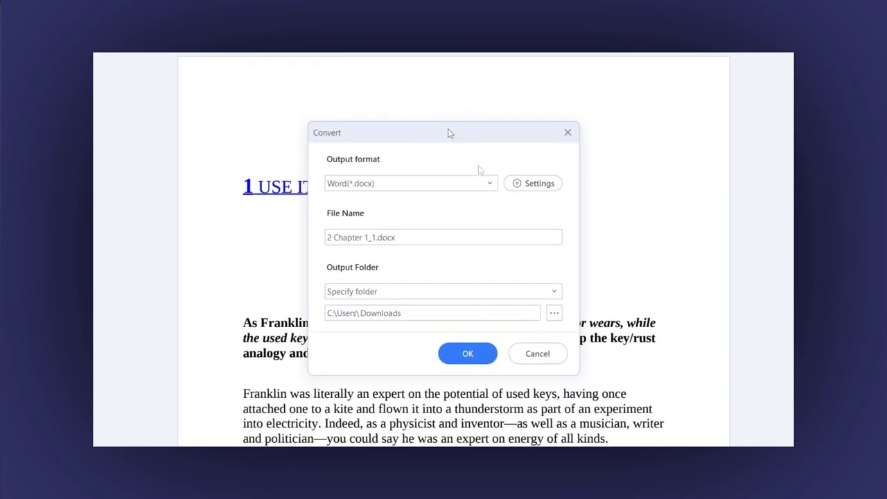
left_click(490, 183)
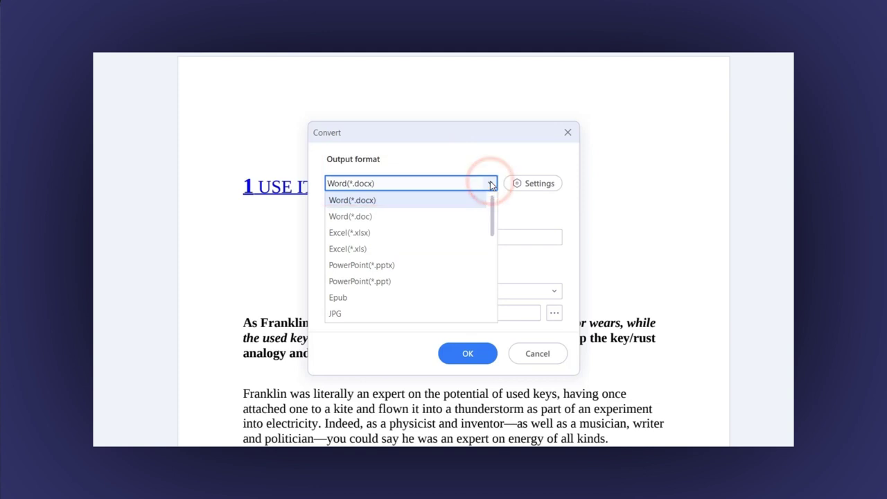
left_click(456, 204)
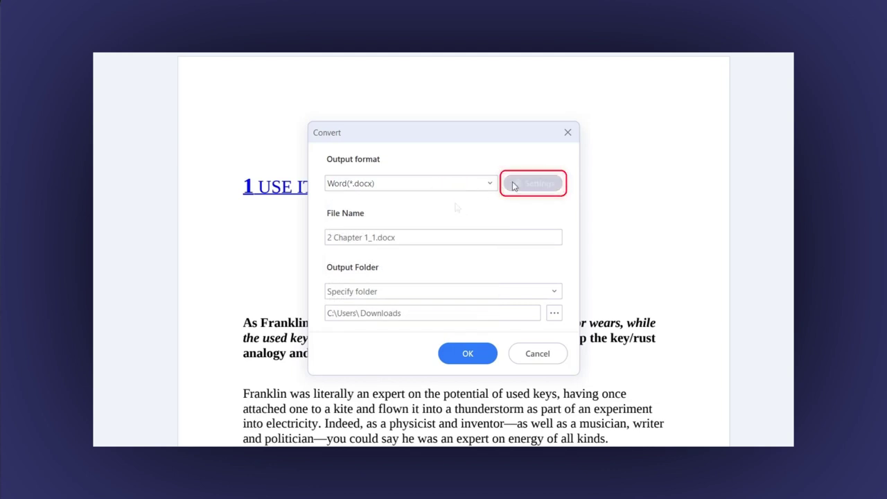
left_click(534, 186)
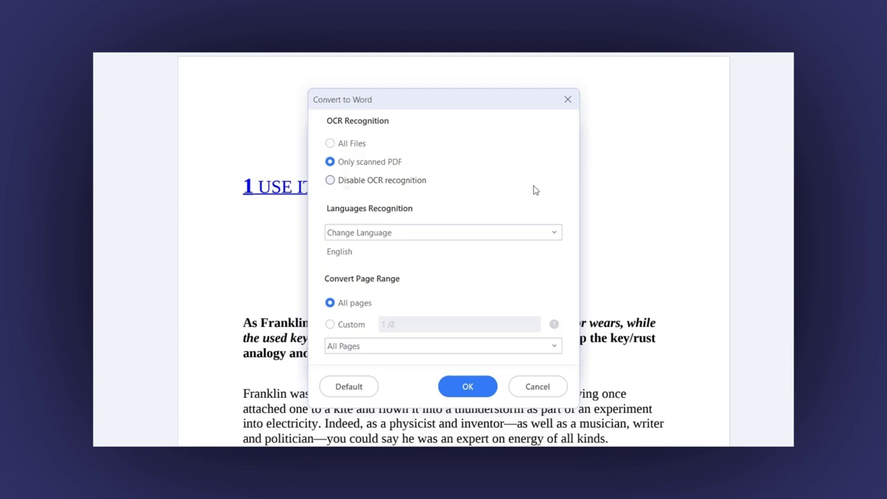
left_click(331, 181)
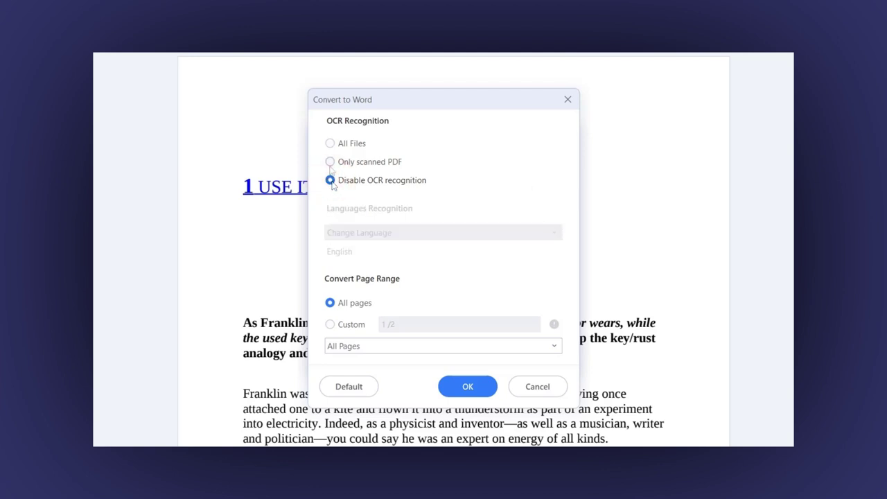
left_click(329, 162)
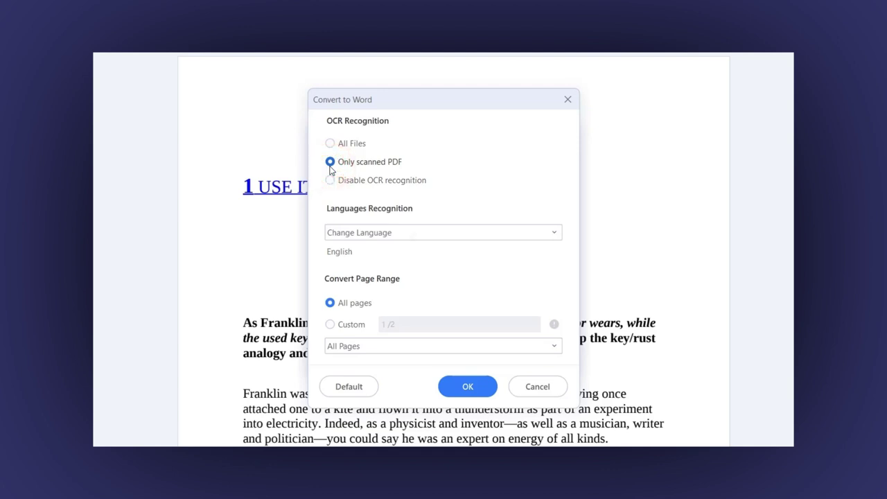
left_click(554, 233)
left_click(331, 324)
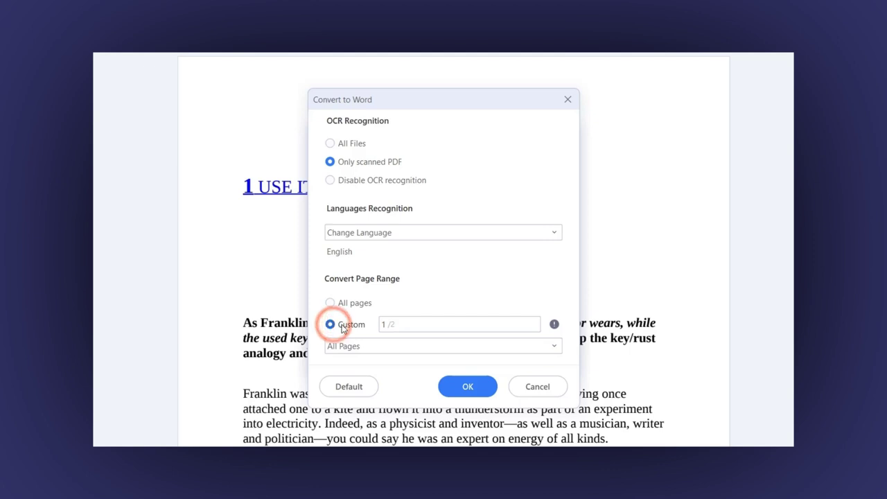
left_click(548, 346)
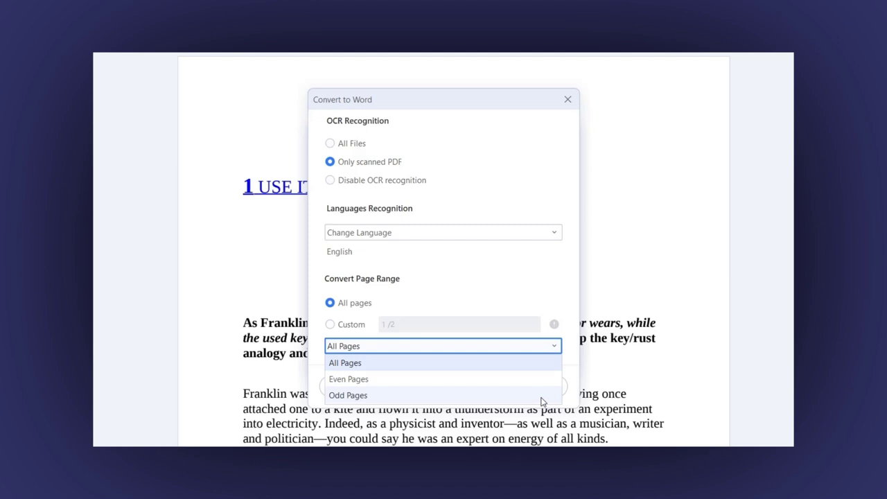
left_click(443, 363)
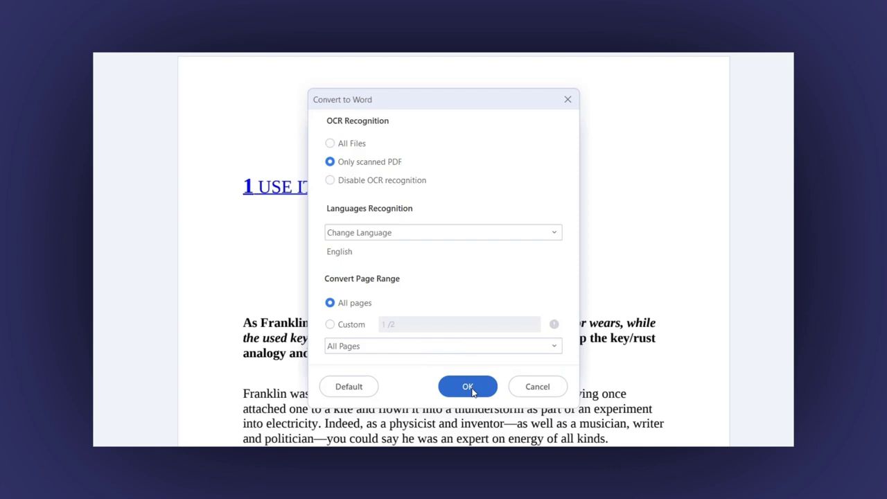
left_click(468, 387)
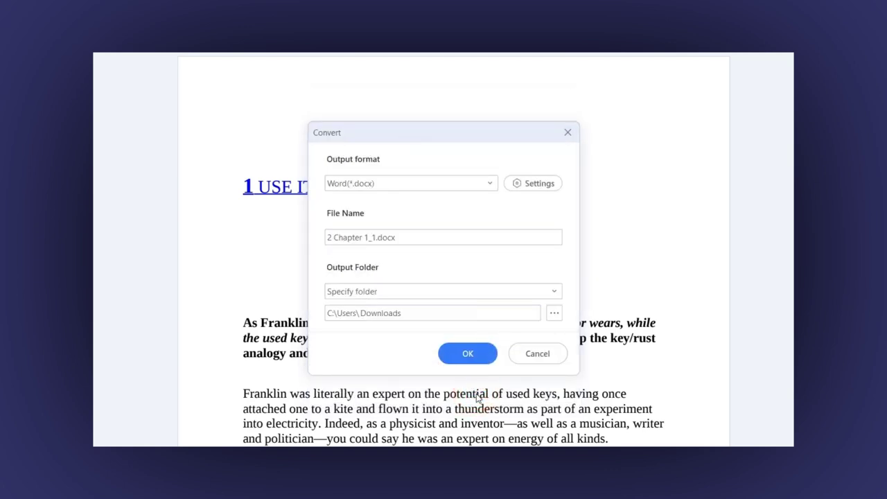
Rename the output to Book1, check the Downloads folder, and convert to Word
triple_click(406, 237)
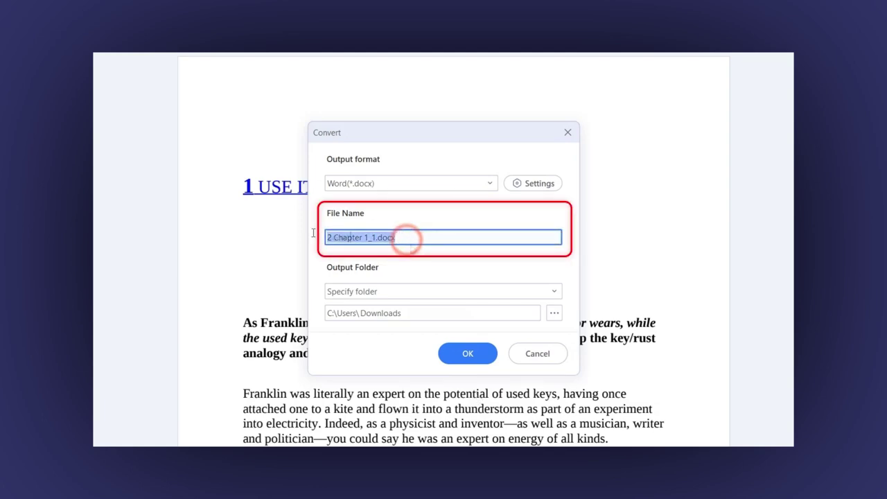
type("Book1")
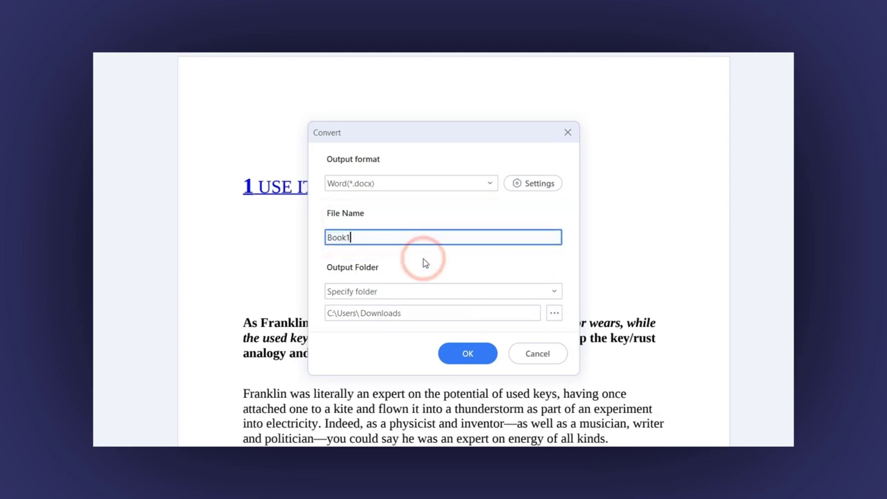
left_click(547, 305)
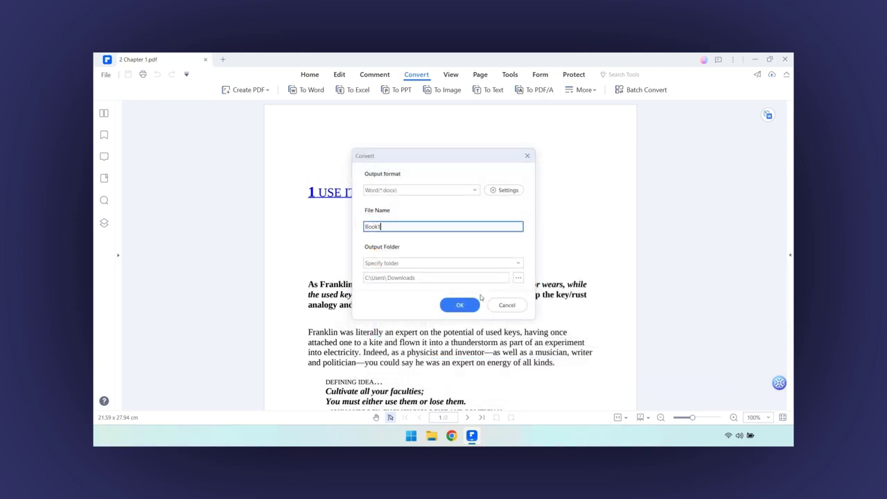
left_click(475, 302)
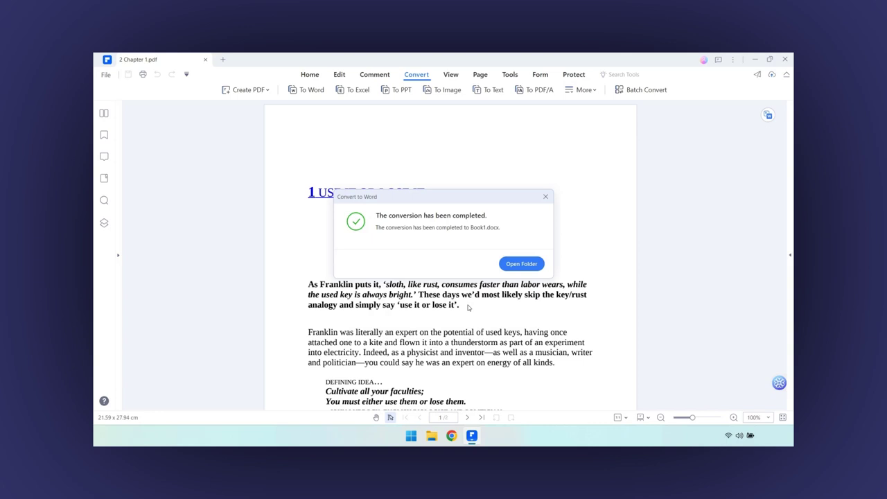
Open the Downloads folder holding Book1 from the completion message
left_click(522, 264)
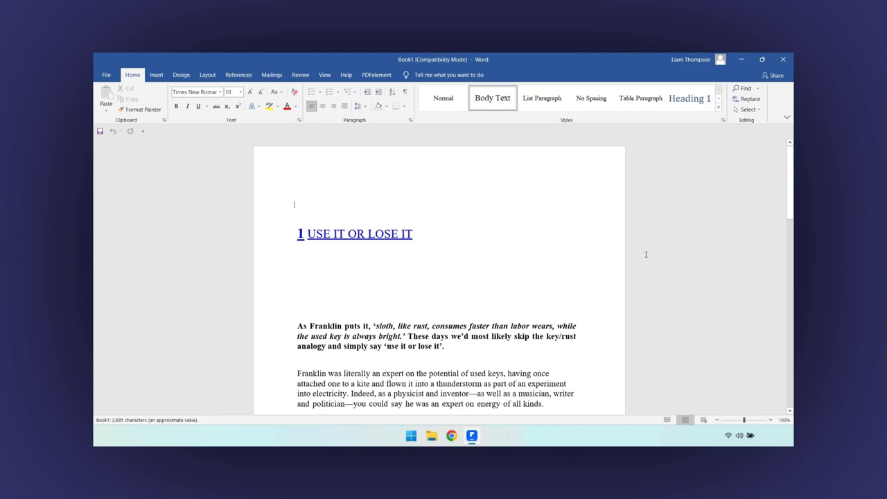
scroll(645, 254, "down", 1)
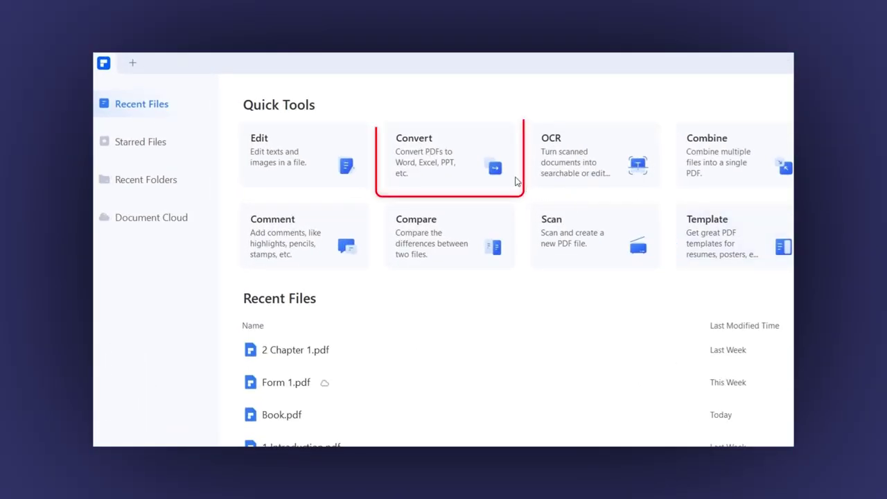
Pick 2 Chapter 1.pdf from Desktop\Book in Quick Tools Convert
left_click(469, 145)
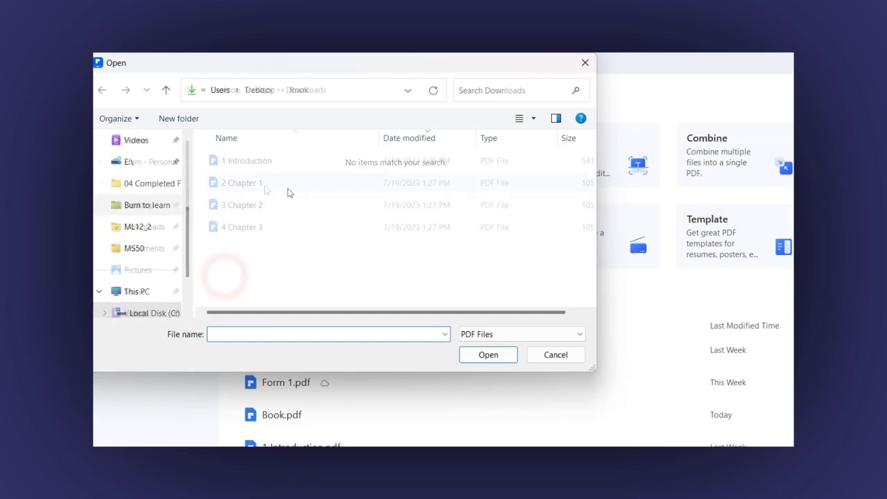
left_click(264, 184)
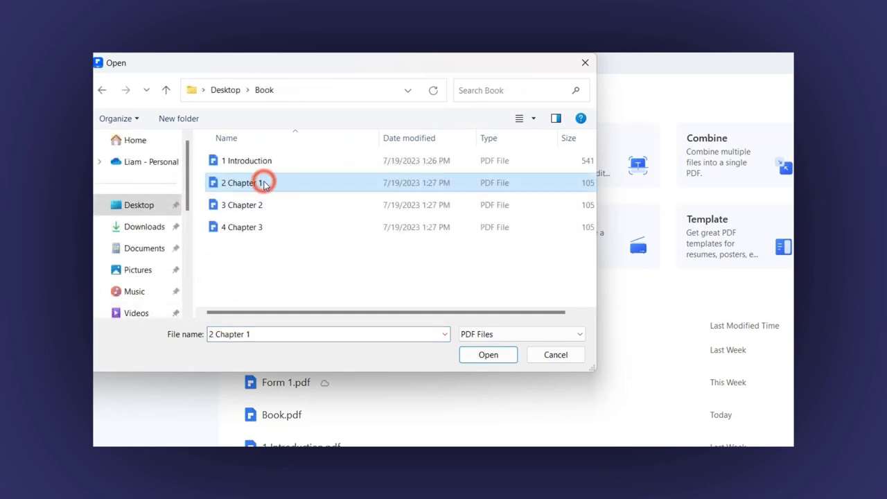
left_click(477, 353)
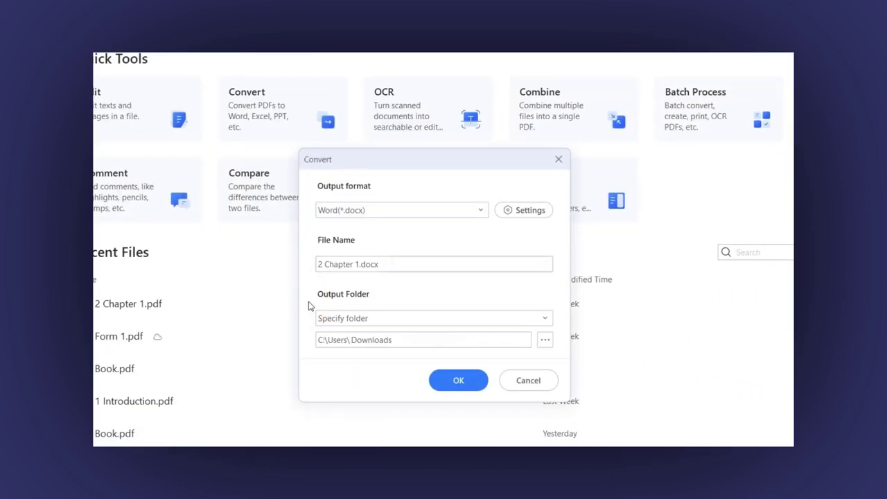
Name the output Book1, keep Downloads as the folder, and convert to Word
triple_click(392, 260)
type("Book1")
left_click(544, 340)
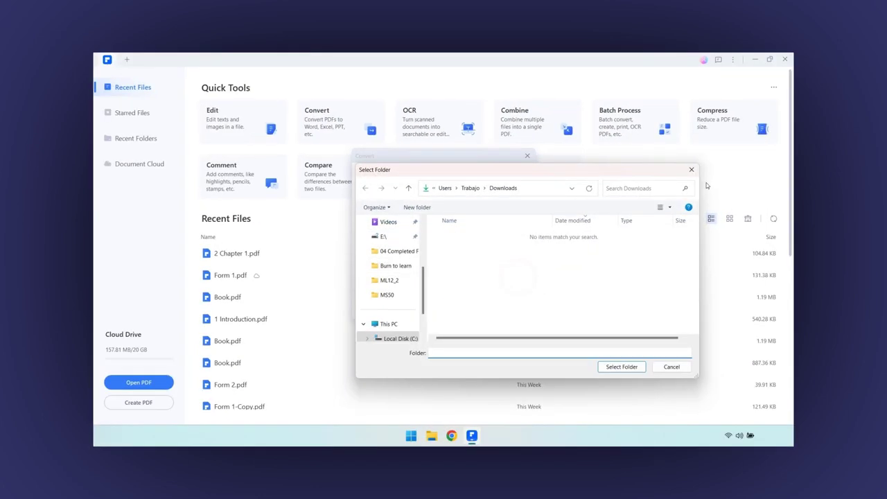
key("Return")
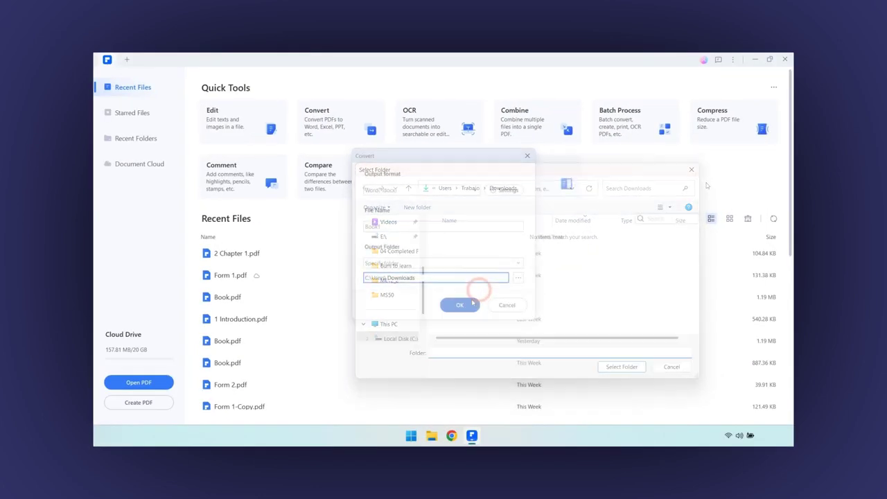
left_click(469, 303)
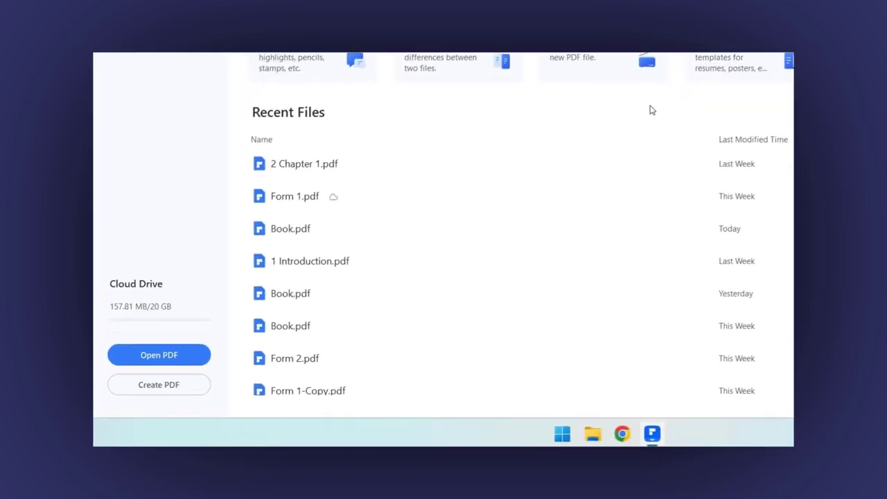
Create a PDF from the Book1 Word document in Downloads
left_click(186, 391)
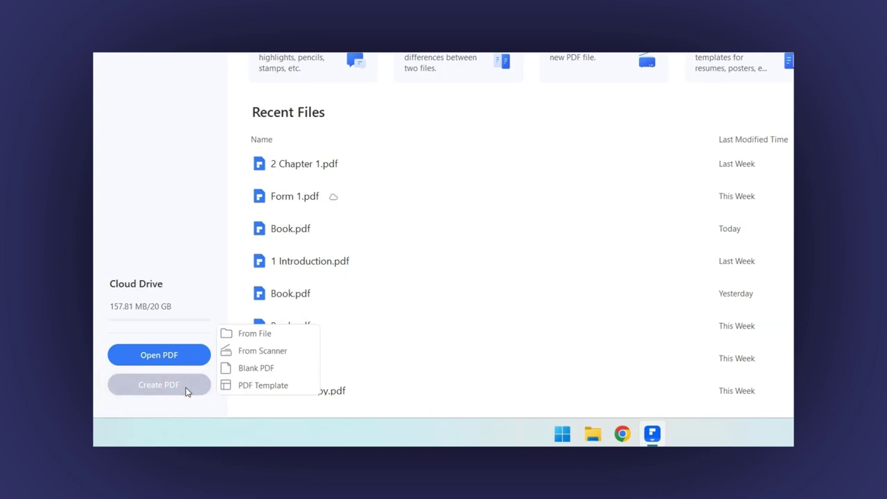
left_click(253, 334)
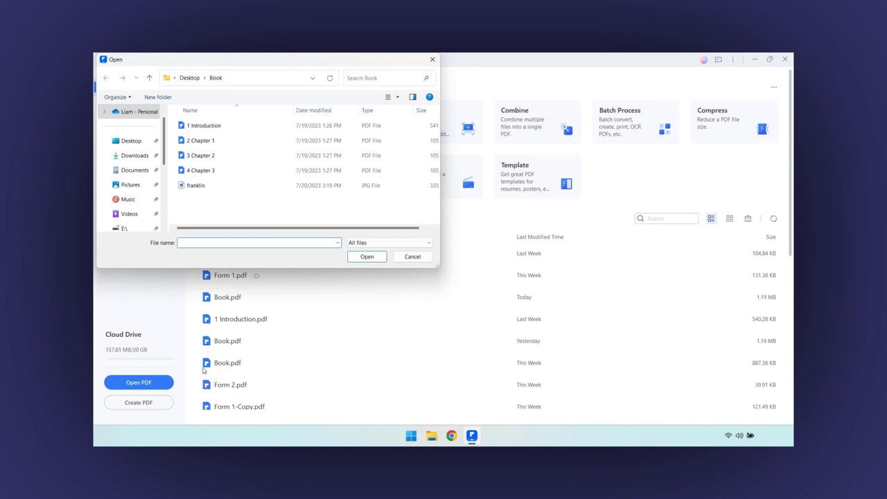
left_click(134, 156)
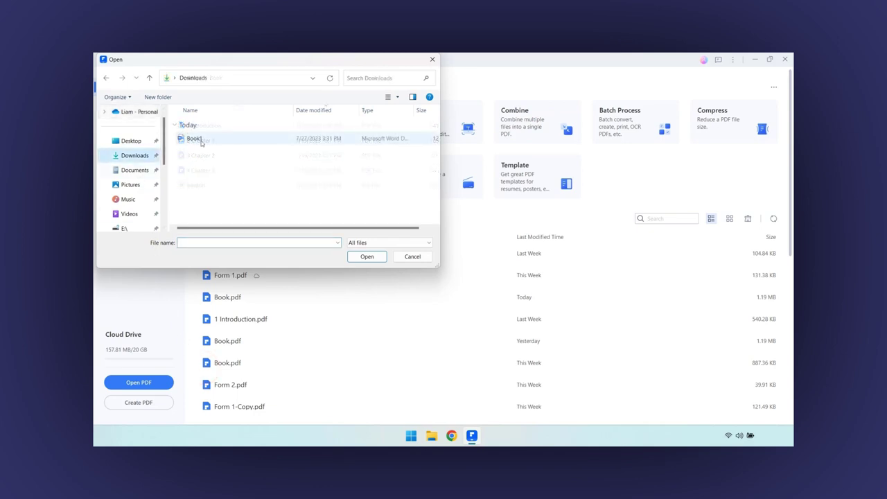
left_click(205, 139)
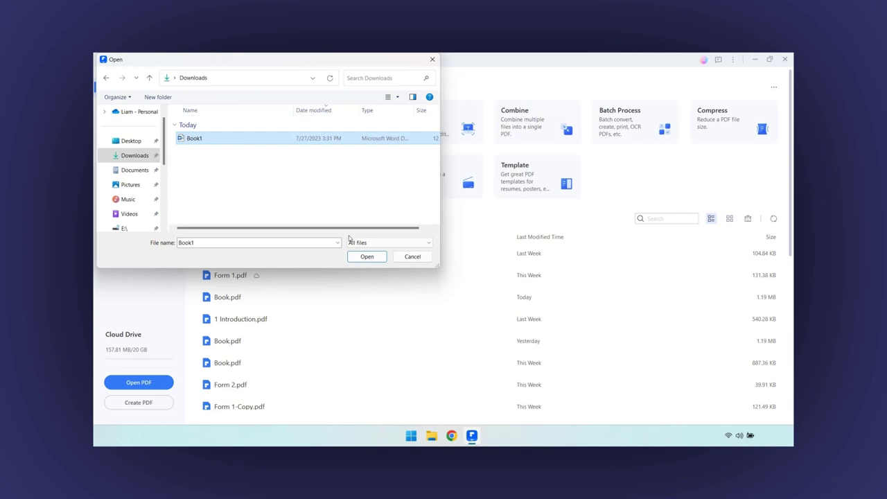
left_click(367, 257)
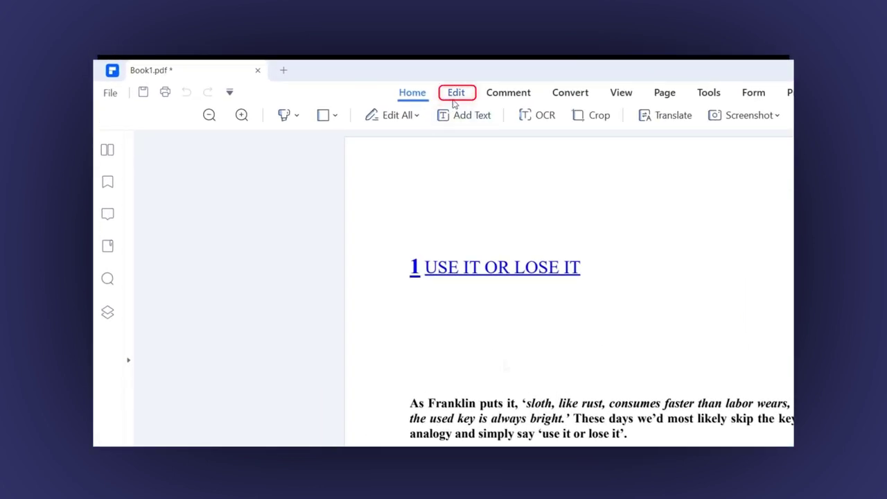
With Edit All enabled, delete the heading's leading '1' and save as Book1
left_click(457, 94)
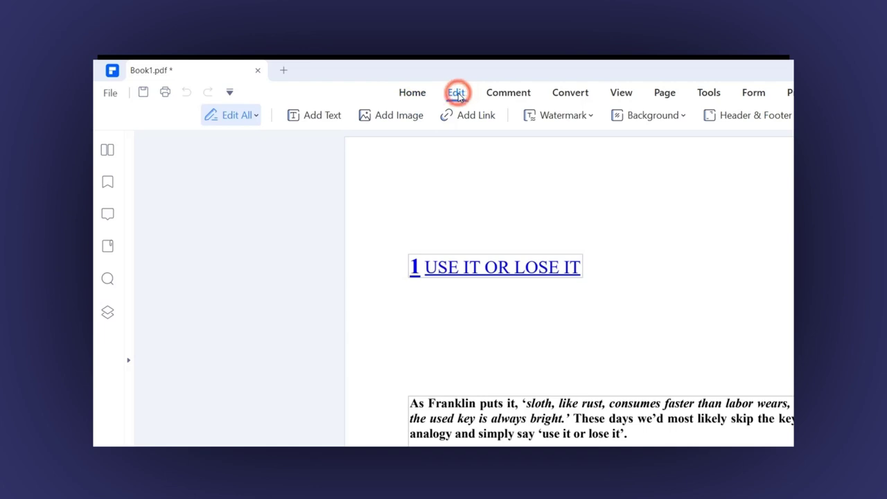
left_click(256, 118)
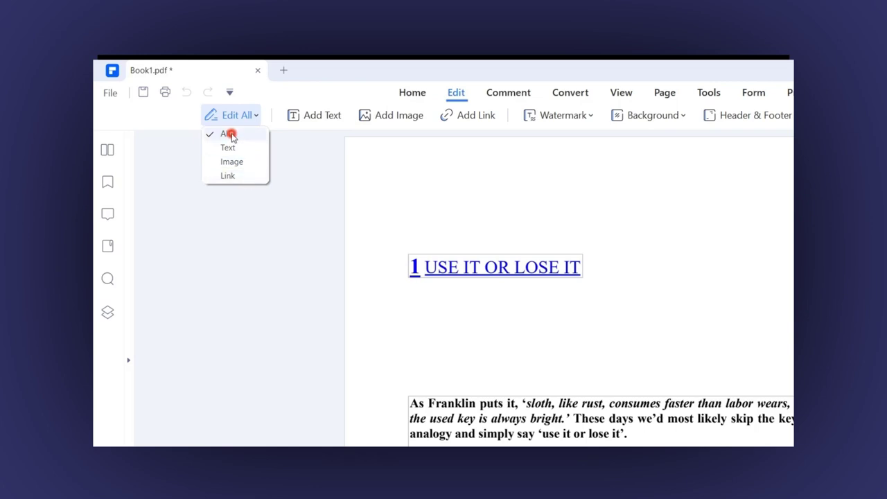
left_click(231, 135)
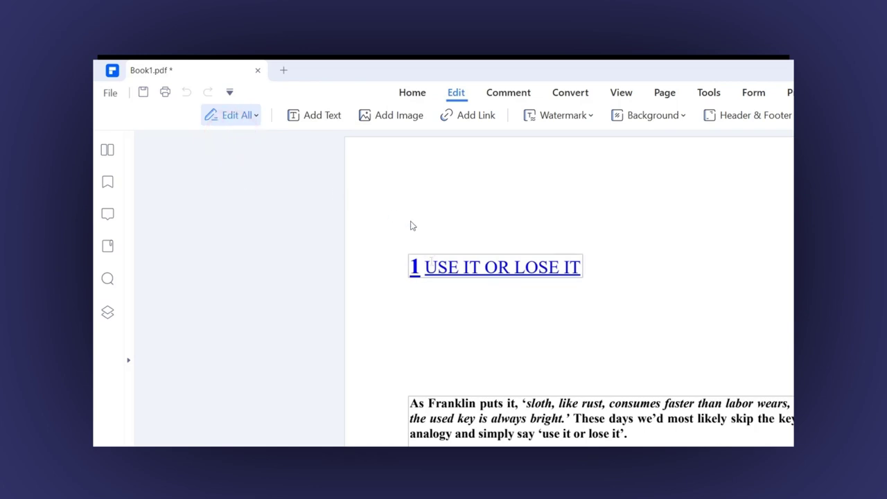
left_click(415, 267)
key("Delete")
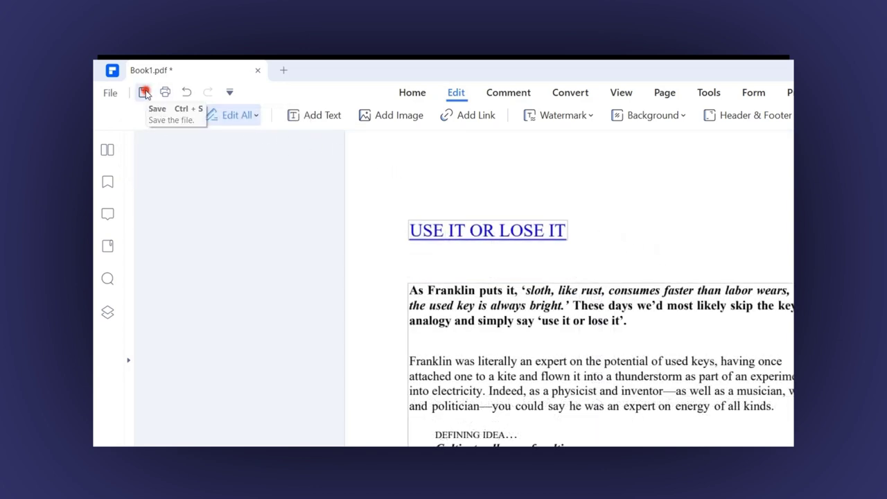
left_click(143, 91)
left_click(506, 361)
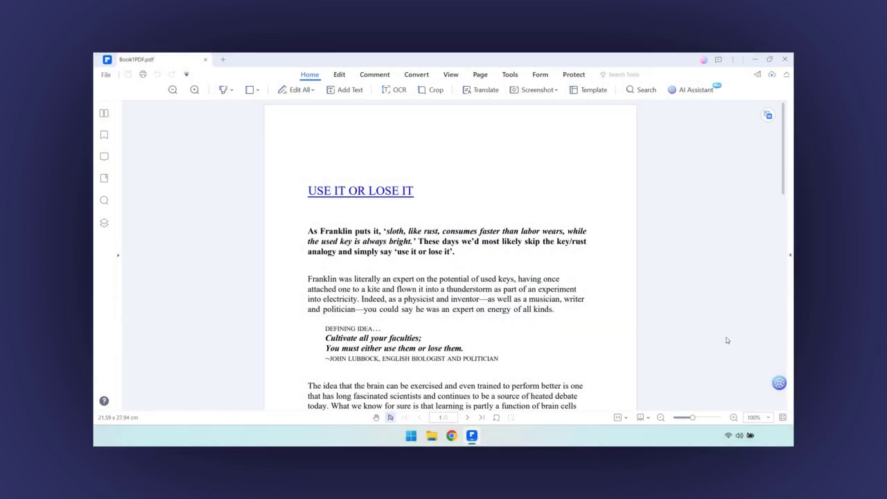
Have Lumi AI summarize the current document into an abstract on brain training and key points
mouse_move(779, 383)
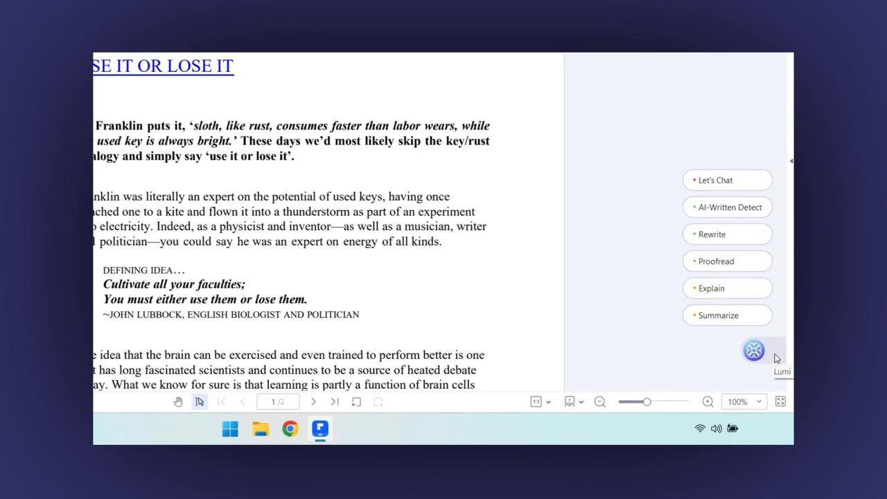
left_click(719, 316)
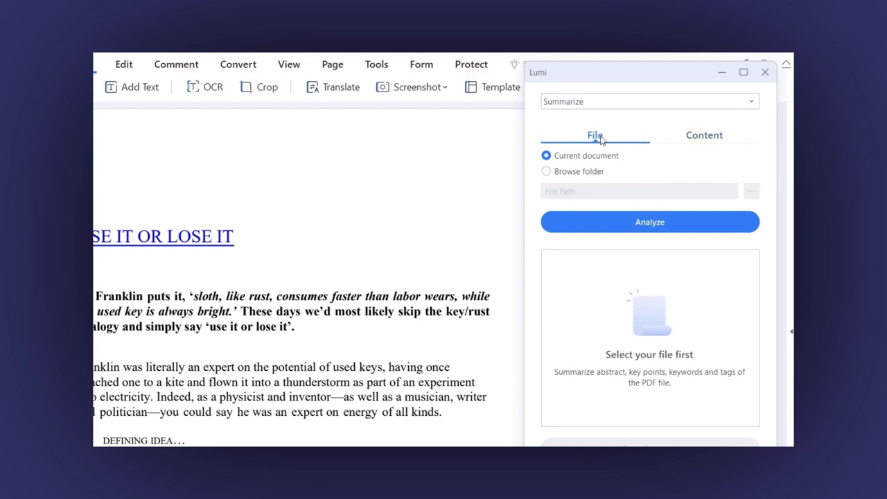
left_click(546, 156)
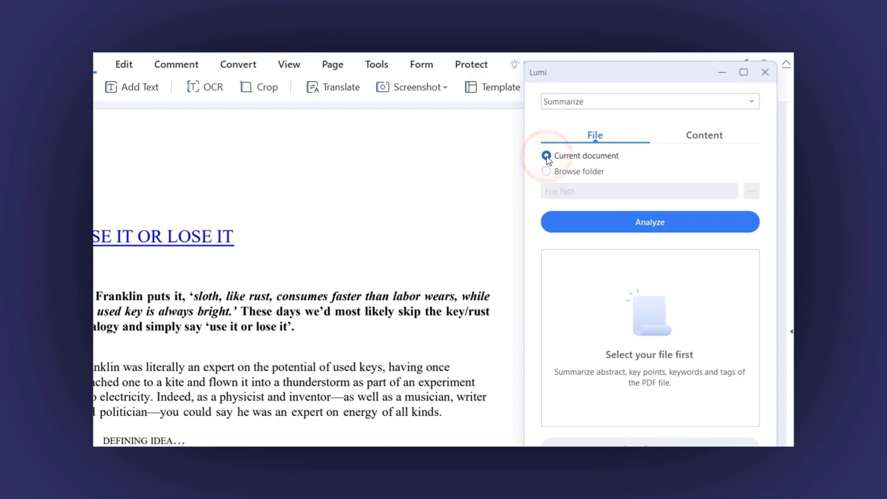
left_click(628, 222)
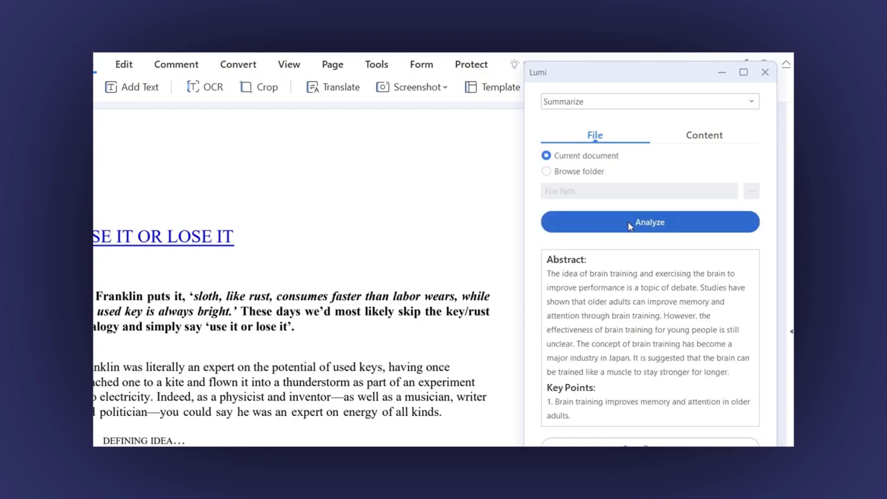
Summarize the selected Franklin body text in Lumi's Content mode and copy the response
left_click(704, 135)
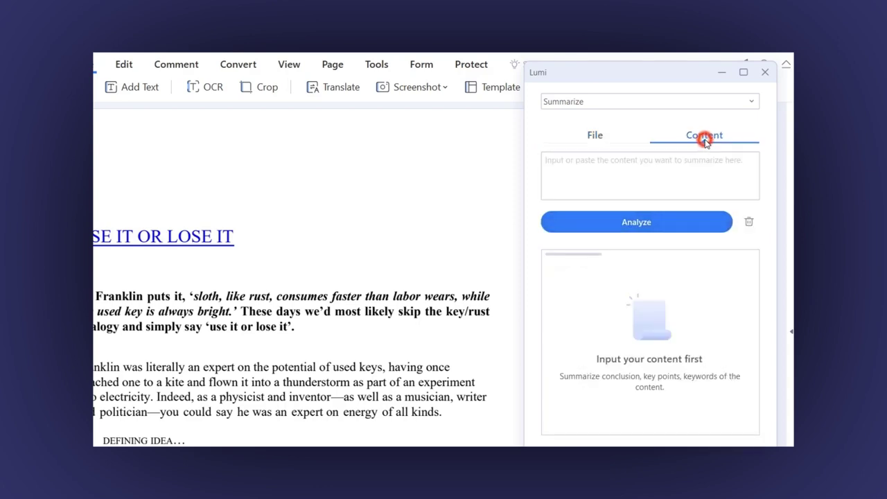
left_click_drag(354, 238, 347, 443)
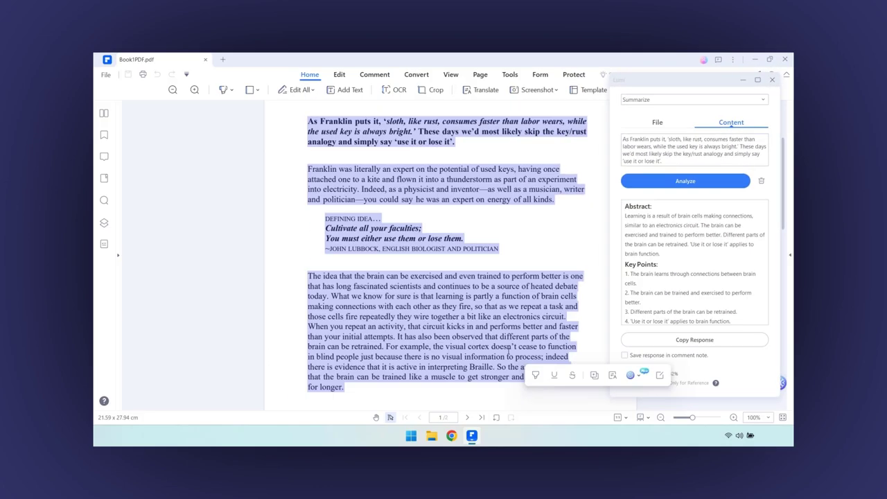
left_click(704, 341)
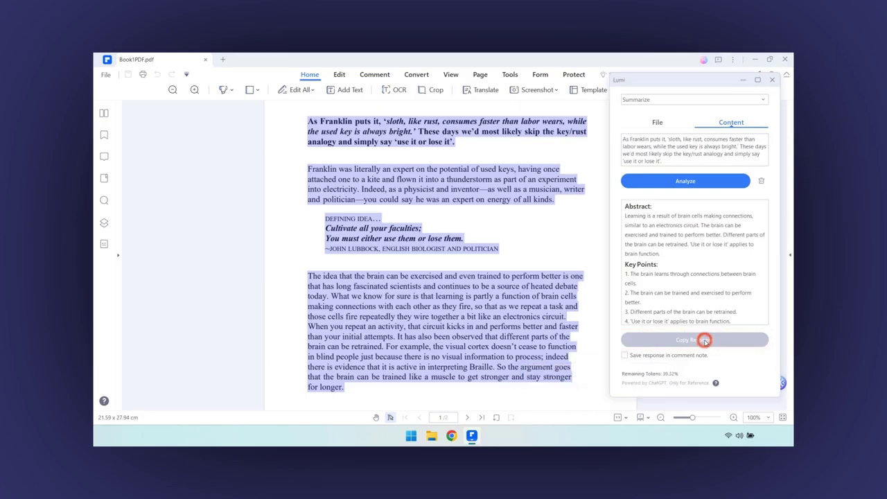